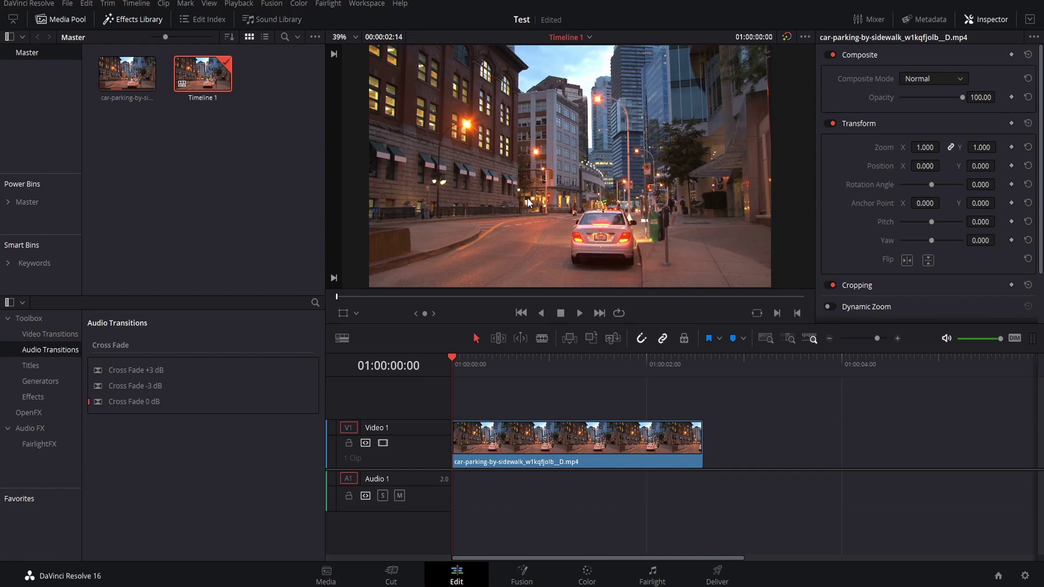
- In the Color page, grade node 01 darker: Lift -0.04, Gamma -0.03, Gain 1.10, Contrast 1.218, Saturation 39.40
{"action": "left_click", "coordinate": [587, 575]}
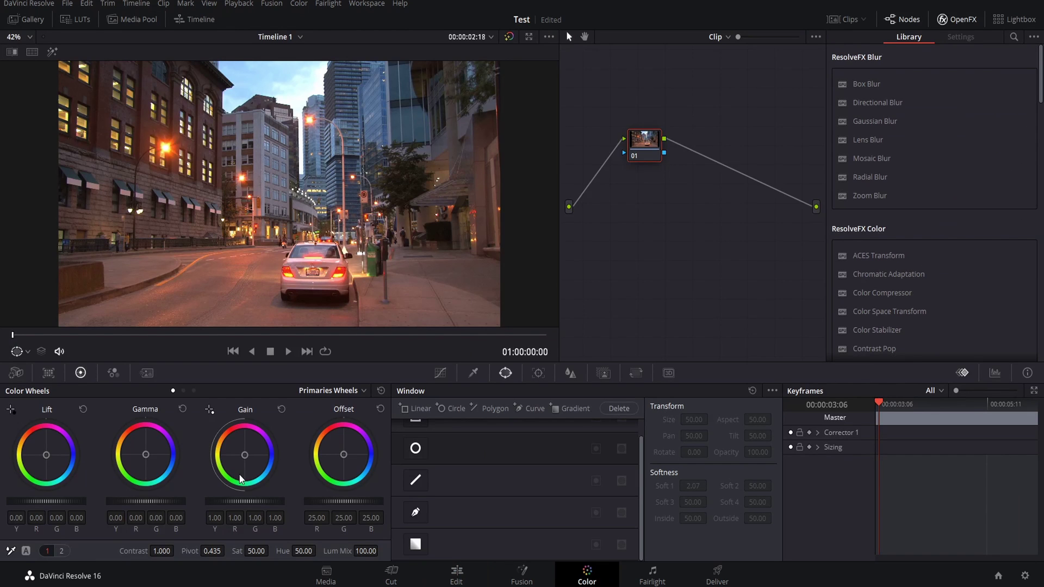
{"action": "left_click_drag", "start_coordinate": [163, 550], "coordinate": [178, 550]}
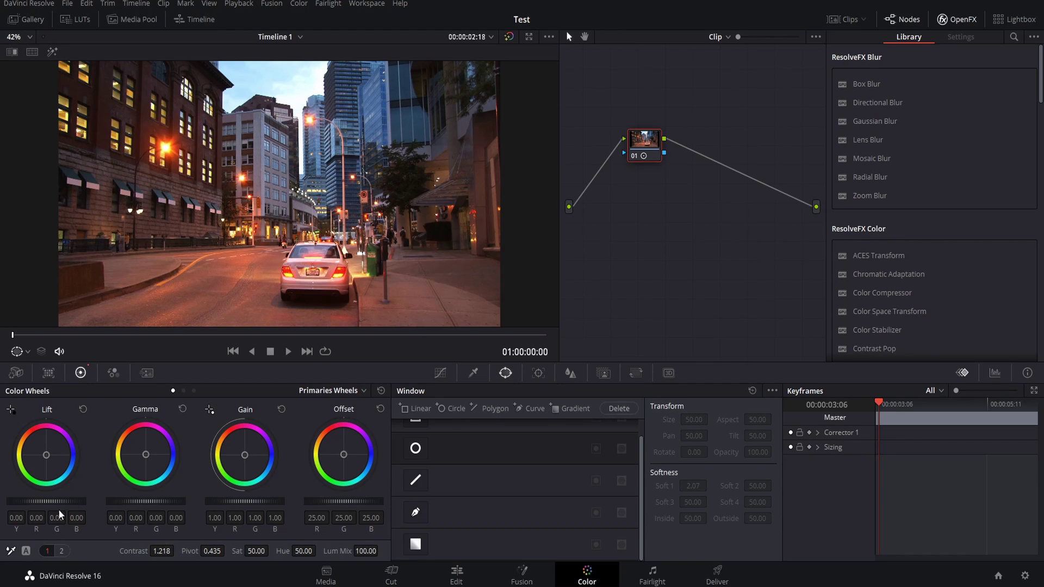
{"action": "left_click_drag", "start_coordinate": [81, 500], "coordinate": [74, 501]}
{"action": "left_click_drag", "start_coordinate": [158, 501], "coordinate": [145, 500]}
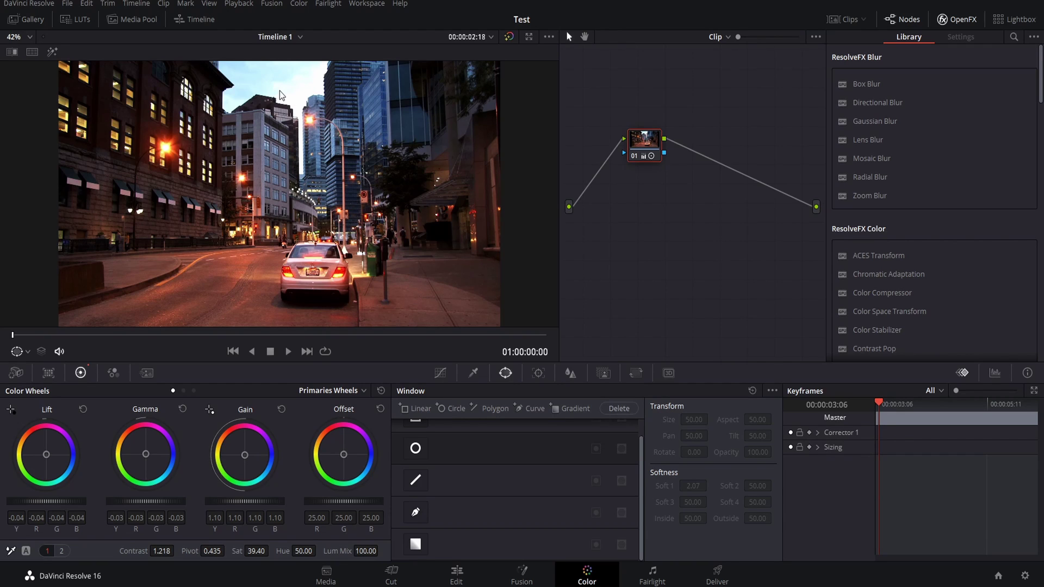
{"action": "left_click_drag", "start_coordinate": [653, 150], "coordinate": [643, 143]}
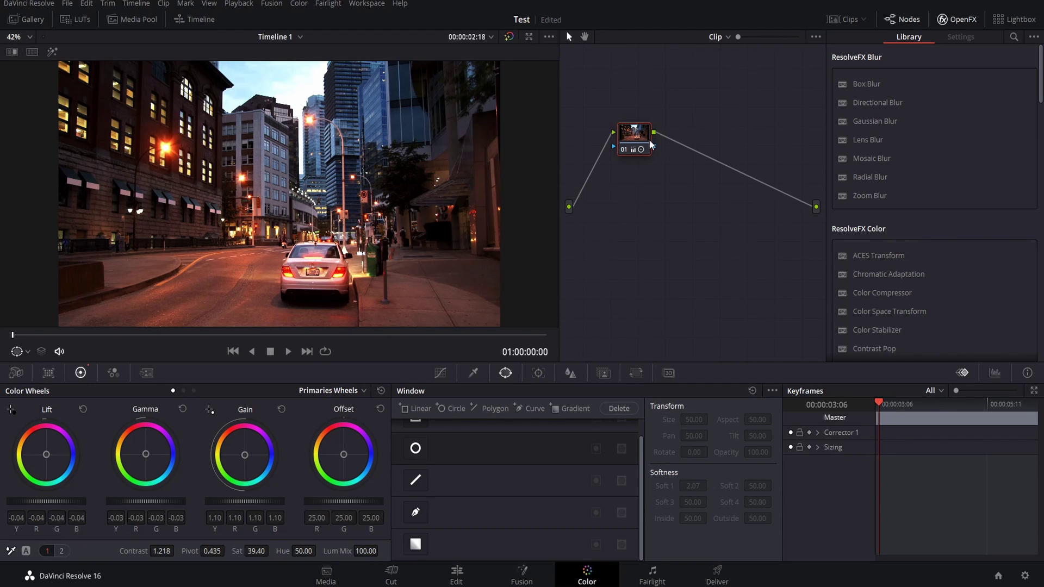
- Add serial node 02 and trace a Curve pen mask around the sky above the rooftops
{"action": "left_click_drag", "start_coordinate": [647, 142], "coordinate": [631, 142]}
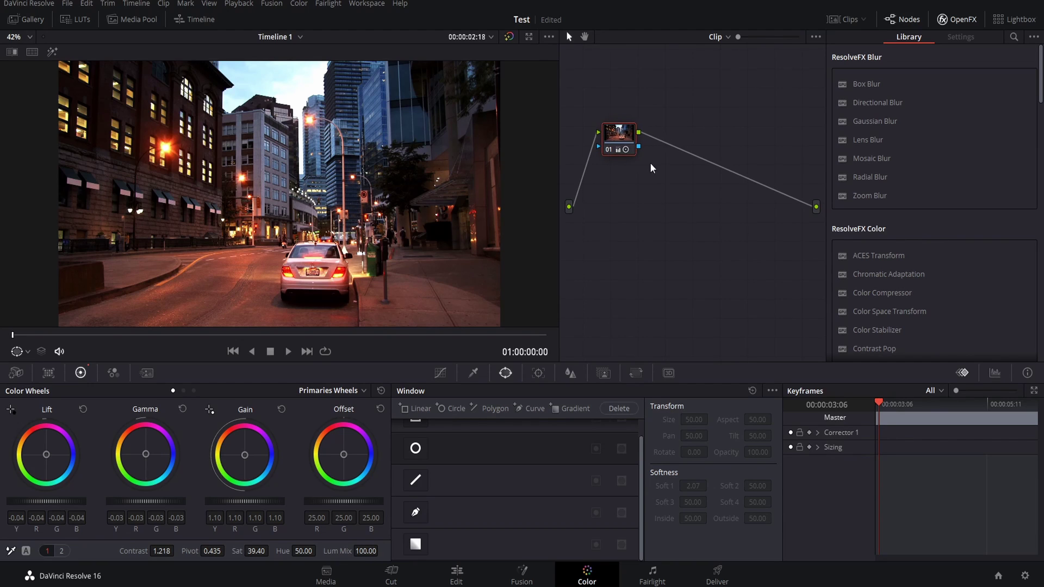
{"action": "key", "text": "alt+s"}
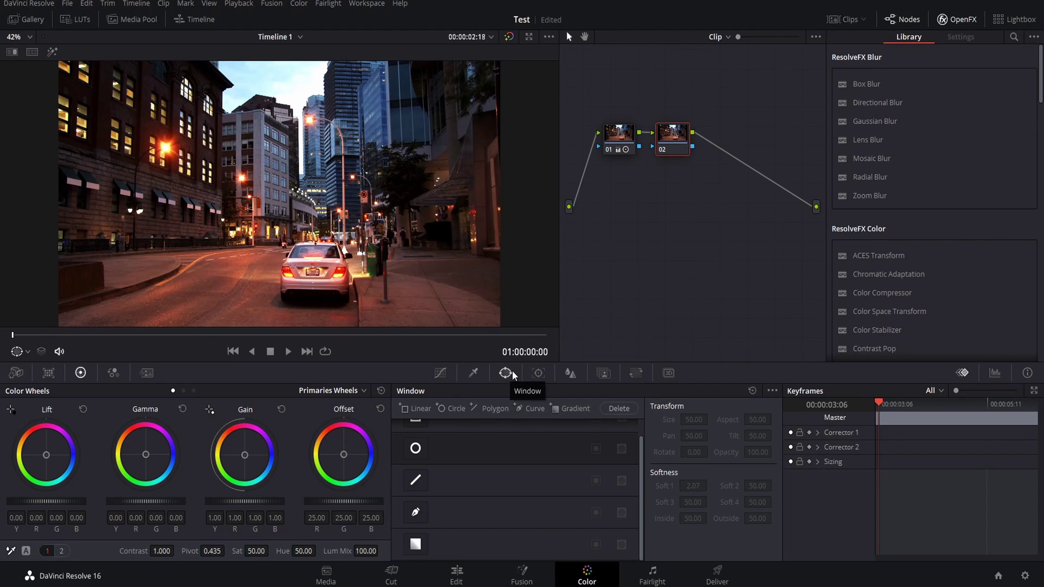
{"action": "left_click", "coordinate": [415, 512]}
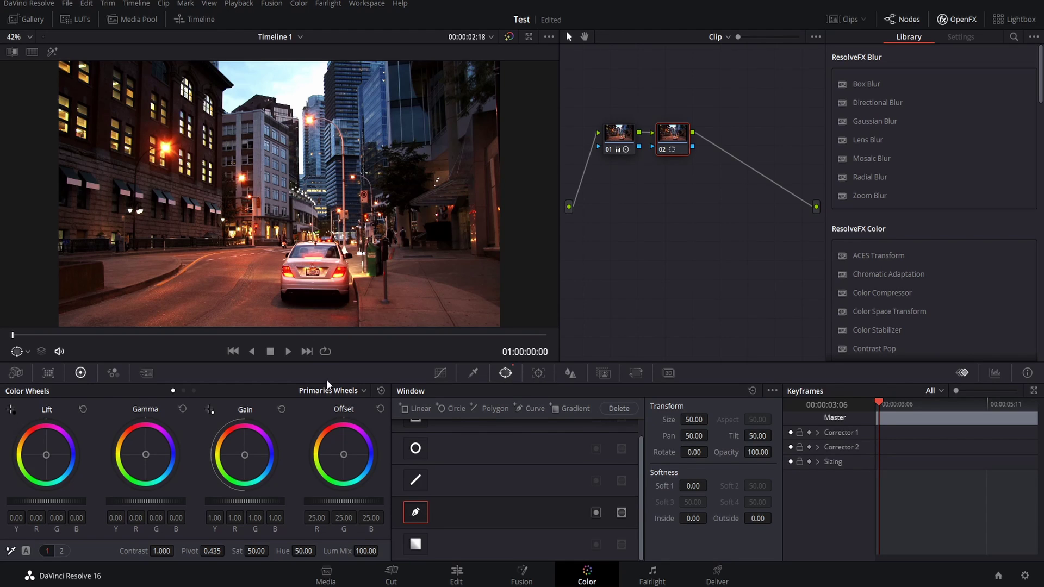
{"action": "scroll", "coordinate": [233, 102], "scroll_direction": "up", "scroll_amount": 3}
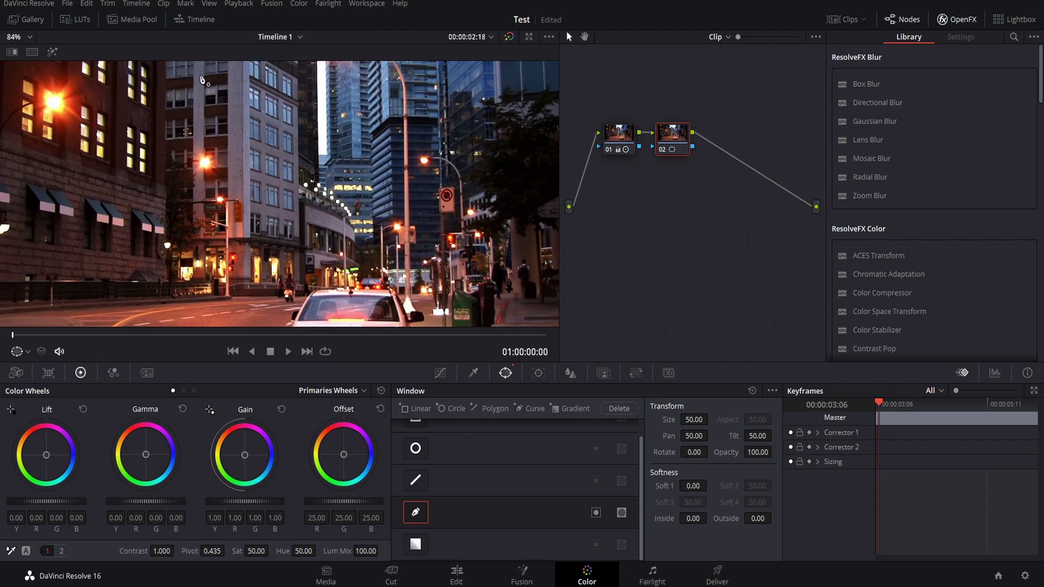
{"action": "scroll", "coordinate": [277, 200], "scroll_direction": "up", "scroll_amount": 2}
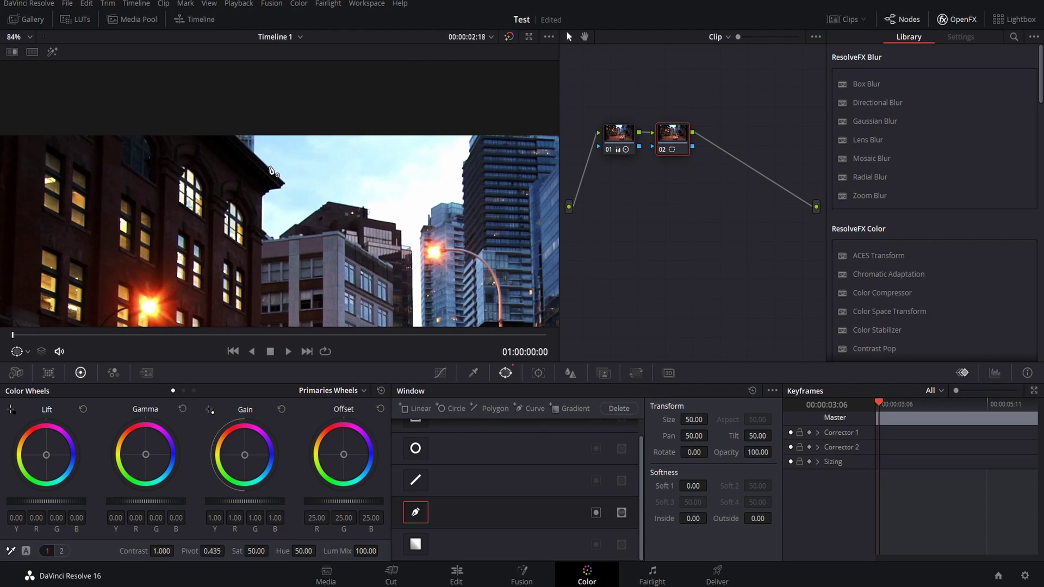
{"action": "left_click_drag", "start_coordinate": [281, 197], "coordinate": [293, 149]}
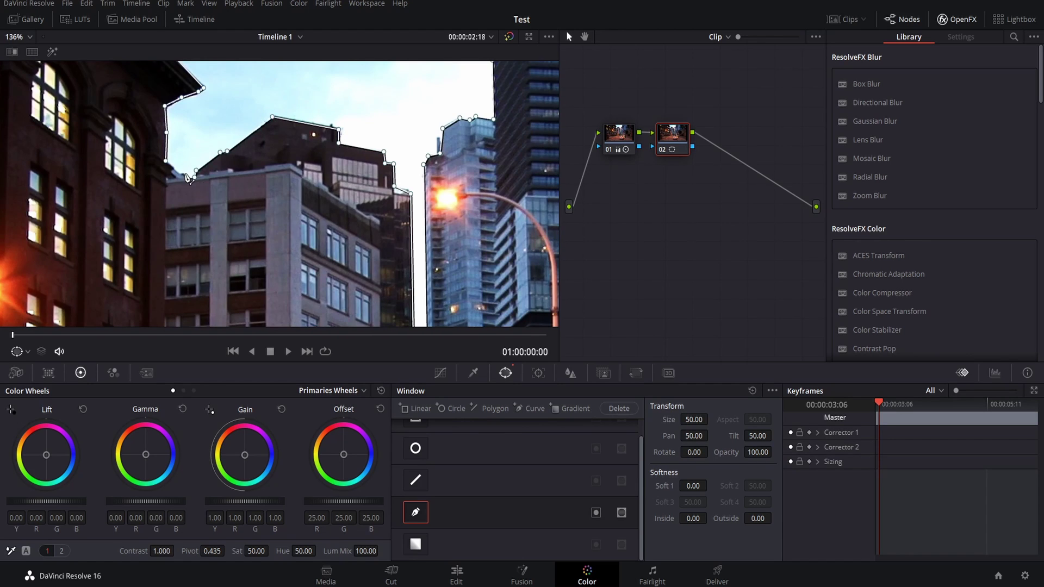
{"action": "scroll", "coordinate": [339, 146], "scroll_direction": "down", "scroll_amount": 5}
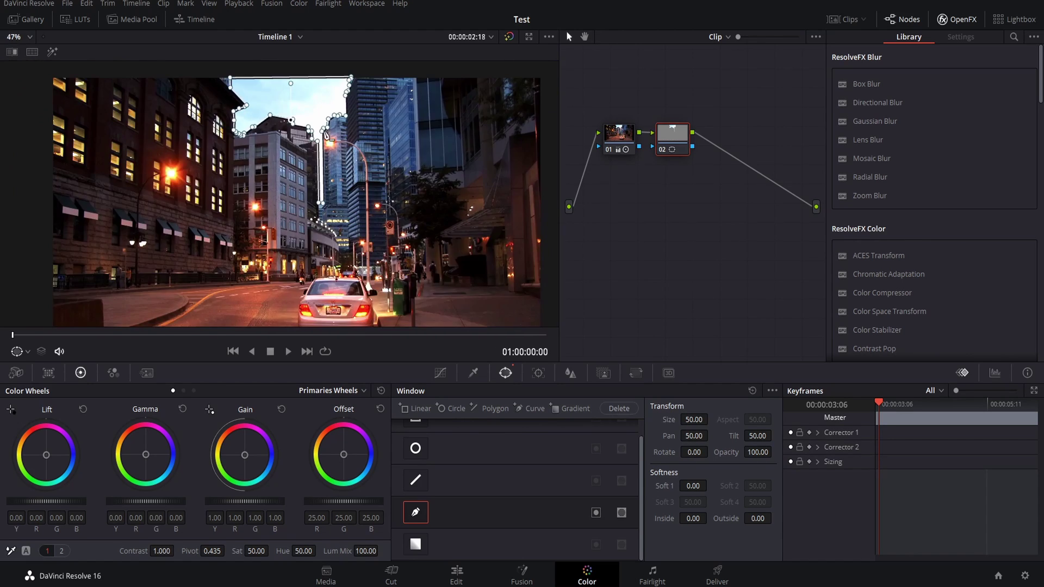
- Check the sky mask with Invert, then set saturation 0, offset -58.30 and gain 0.94 inside it
{"action": "left_click", "coordinate": [596, 513]}
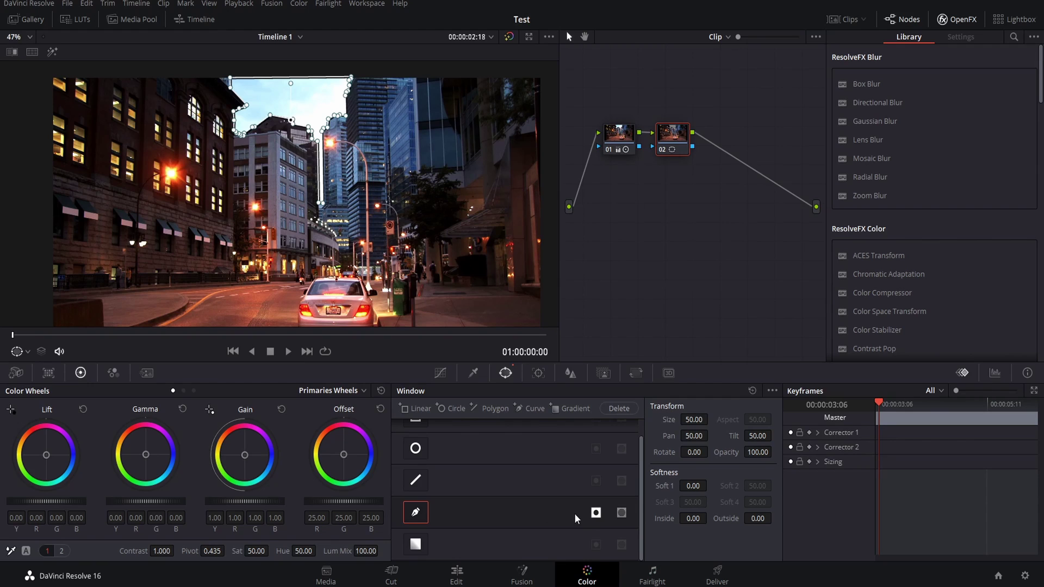
{"action": "left_click", "coordinate": [596, 512]}
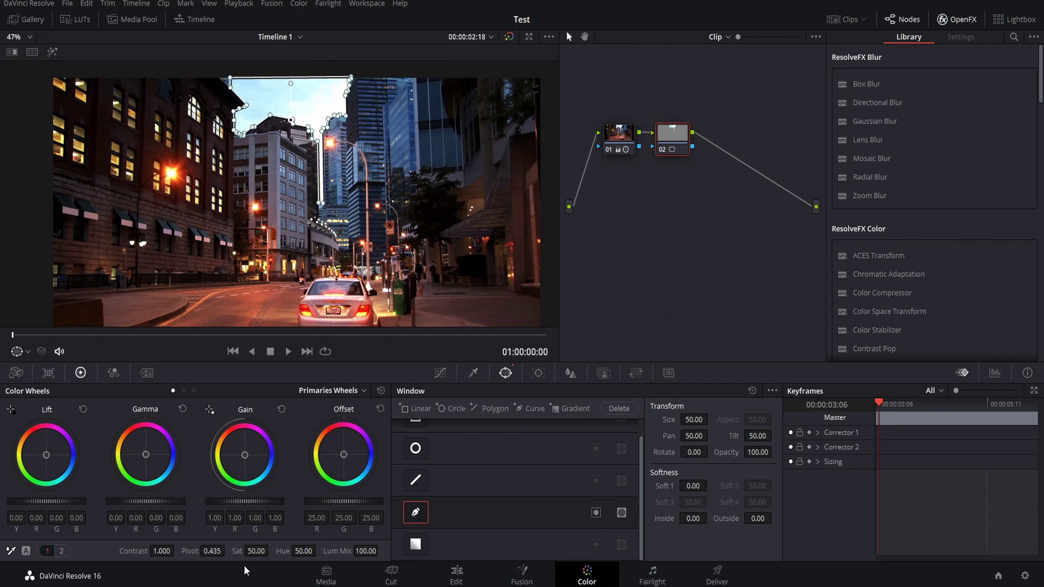
{"action": "left_click_drag", "start_coordinate": [254, 551], "coordinate": [239, 550]}
{"action": "left_click_drag", "start_coordinate": [348, 500], "coordinate": [259, 500]}
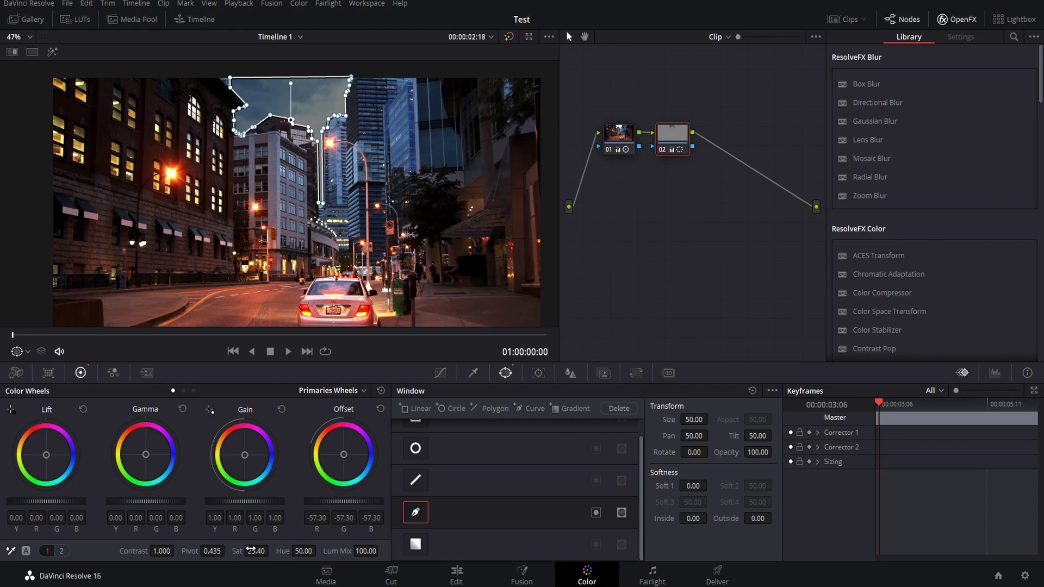
{"action": "left_click_drag", "start_coordinate": [271, 551], "coordinate": [261, 556]}
{"action": "left_click_drag", "start_coordinate": [338, 502], "coordinate": [333, 509]}
{"action": "left_click_drag", "start_coordinate": [254, 502], "coordinate": [253, 503]}
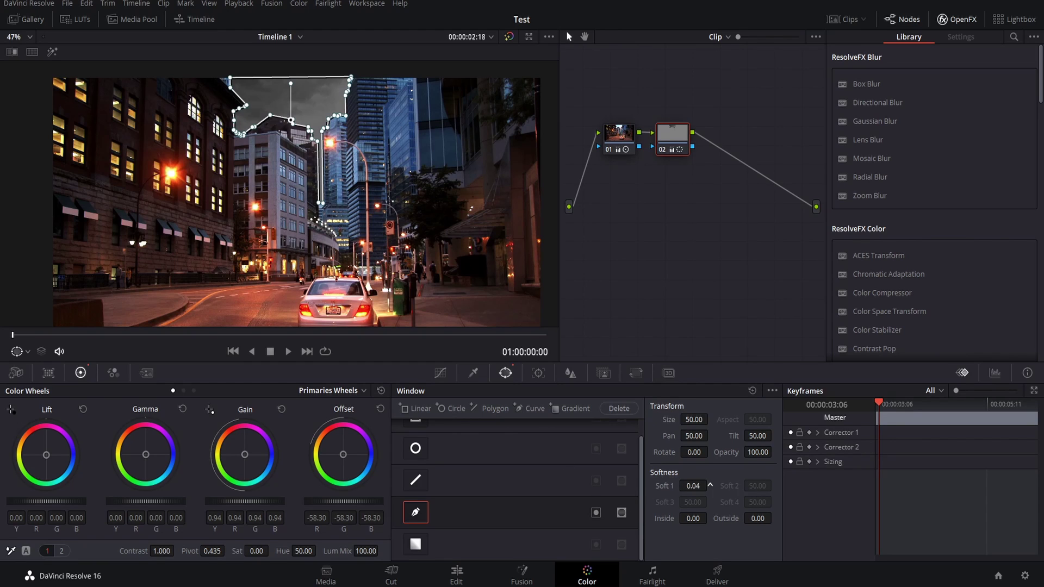
- Feather the sky window to Soft 1 1.80 and Outside softness 2.34, checking in Shift+H highlight mode
{"action": "left_click_drag", "start_coordinate": [709, 484], "coordinate": [710, 485]}
{"action": "scroll", "coordinate": [337, 115], "scroll_direction": "up", "scroll_amount": 6}
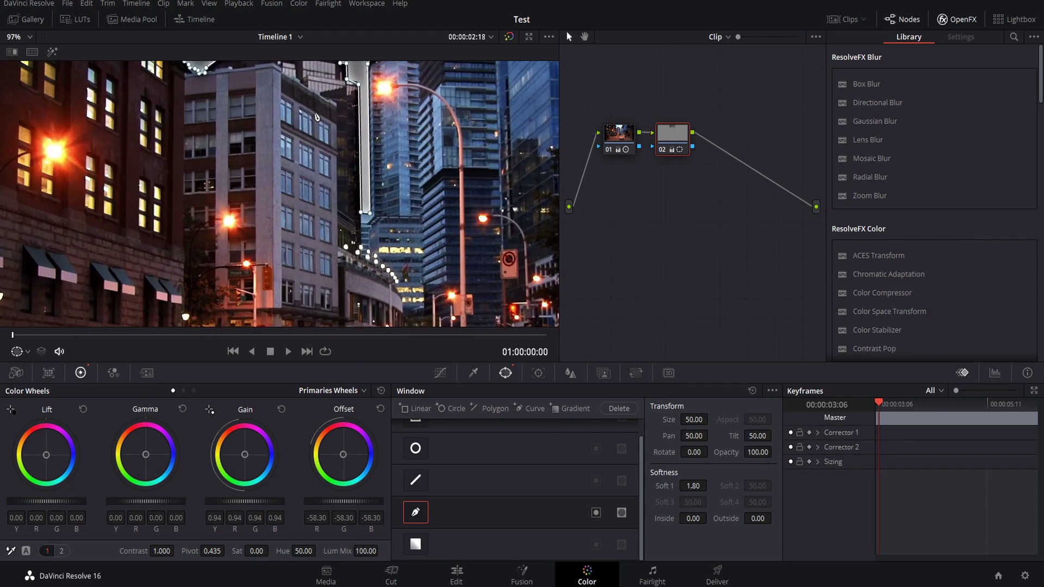
{"action": "scroll", "coordinate": [313, 136], "scroll_direction": "up", "scroll_amount": 3}
{"action": "key", "text": "shift+h"}
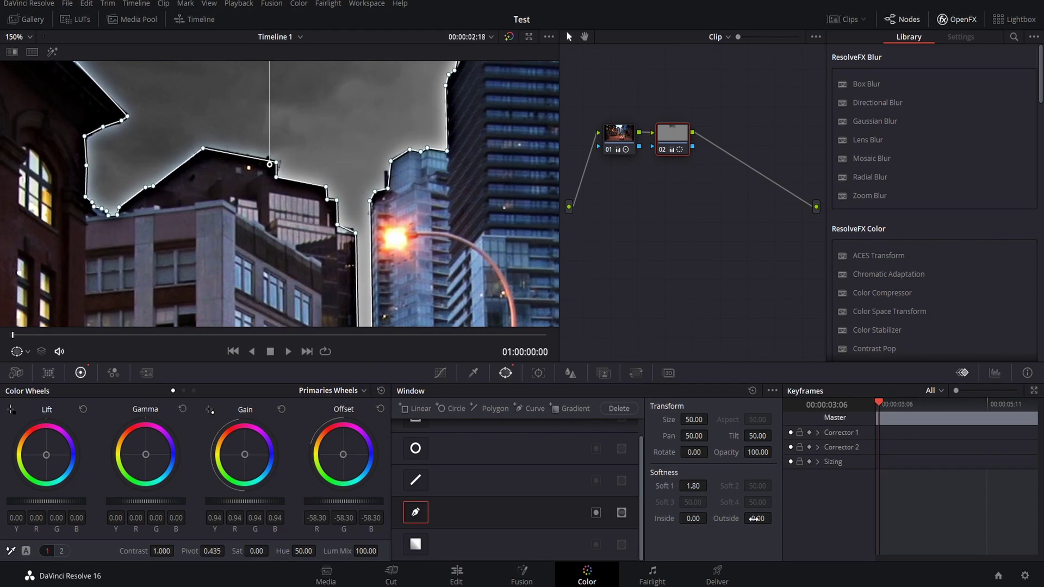
{"action": "left_click_drag", "start_coordinate": [757, 519], "coordinate": [757, 518]}
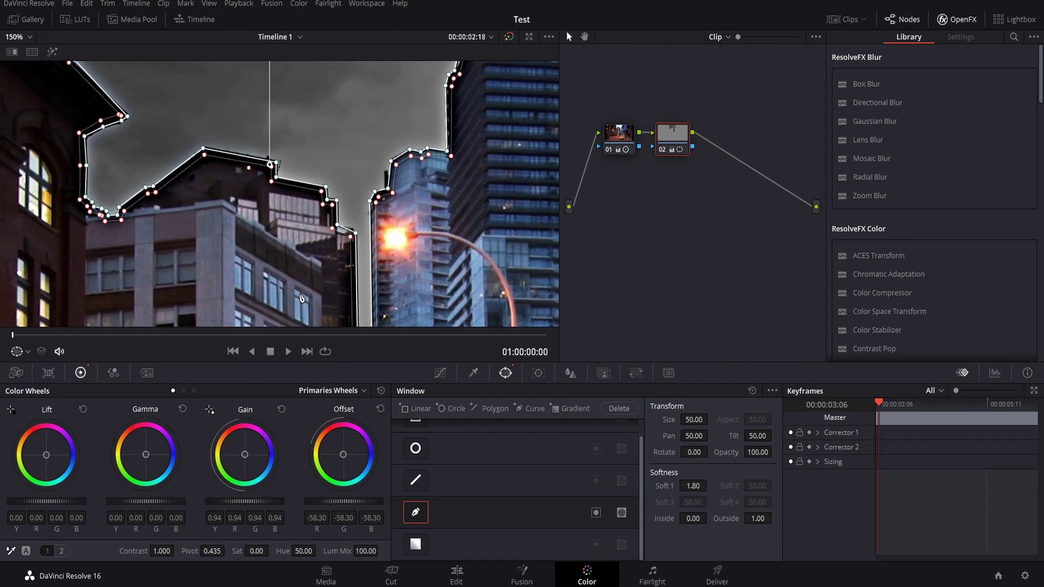
{"action": "left_click_drag", "start_coordinate": [757, 518], "coordinate": [804, 518]}
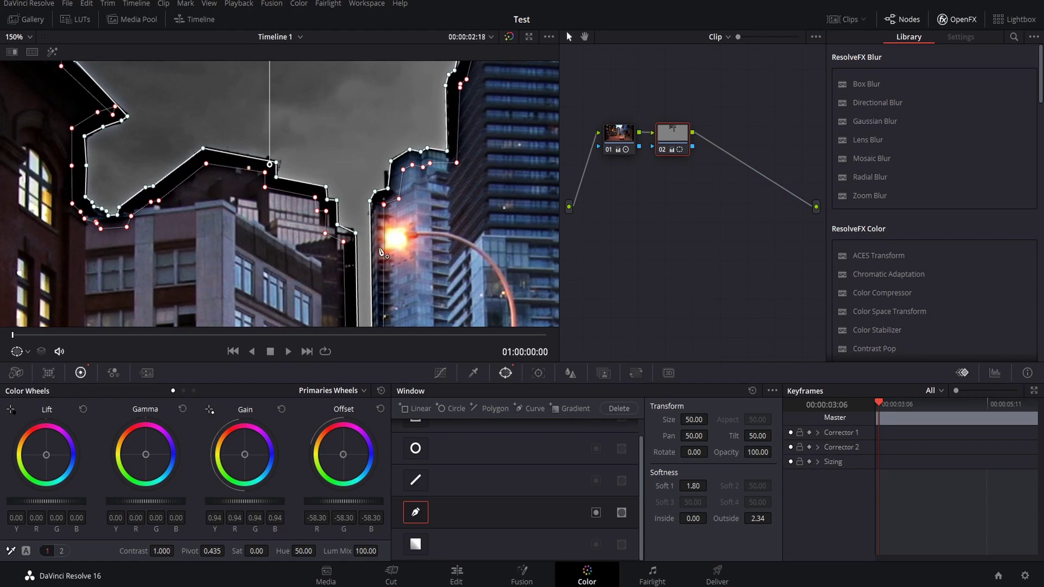
{"action": "scroll", "coordinate": [226, 198], "scroll_direction": "down", "scroll_amount": 5}
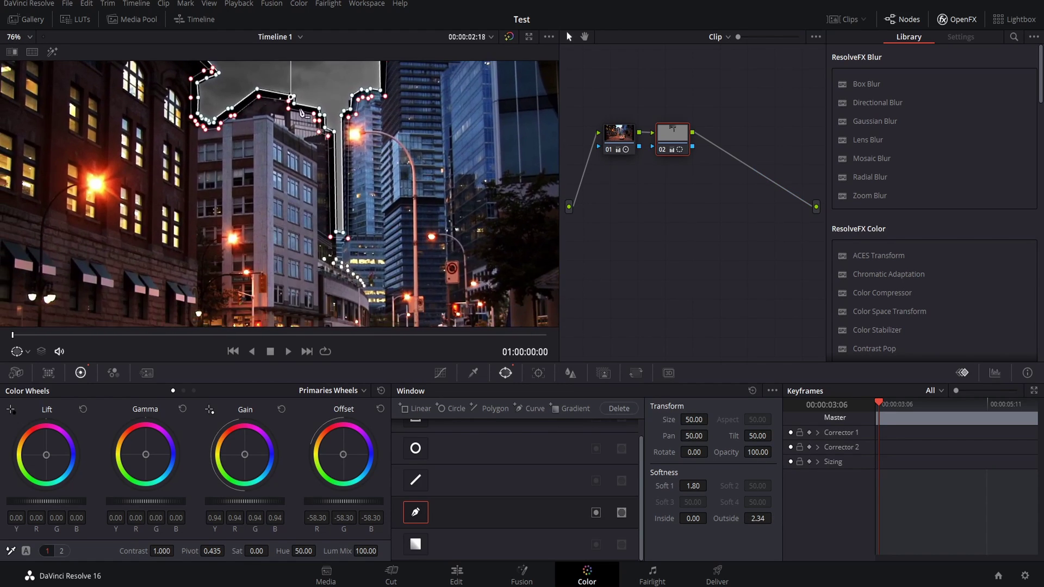
{"action": "scroll", "coordinate": [280, 110], "scroll_direction": "down", "scroll_amount": 3}
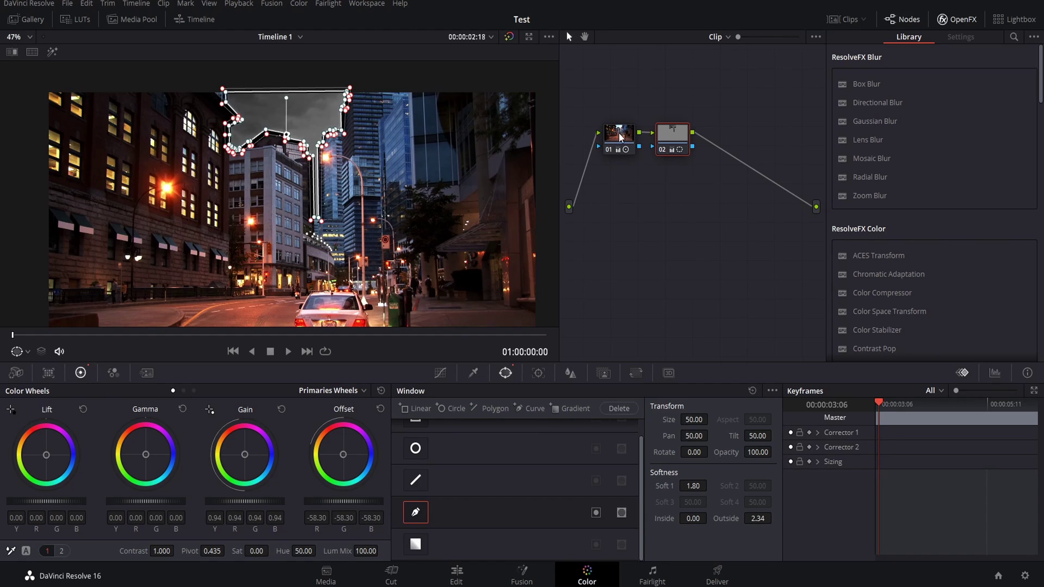
- Reduce node 01's base grade to saturation 31.60, gain 1.03 and gamma -0.04
{"action": "left_click", "coordinate": [620, 137]}
{"action": "scroll", "coordinate": [554, 286], "scroll_direction": "down", "scroll_amount": 1}
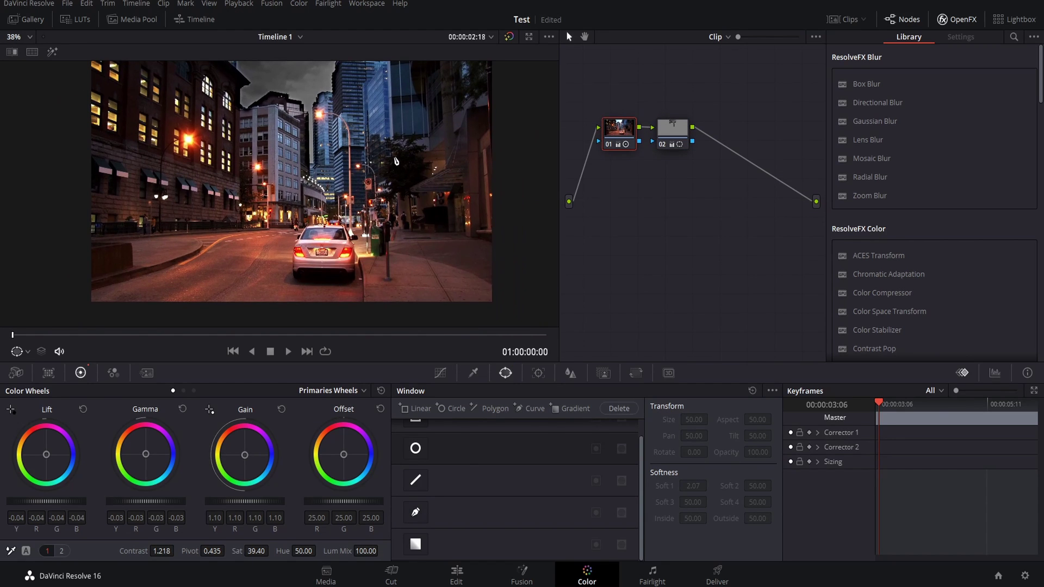
{"action": "scroll", "coordinate": [397, 161], "scroll_direction": "up", "scroll_amount": 1}
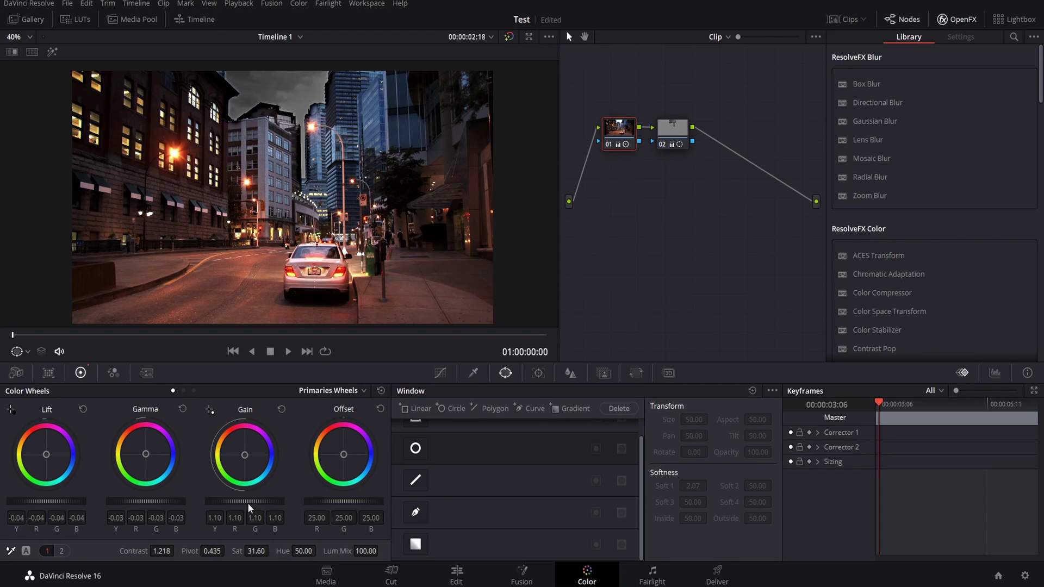
{"action": "left_click_drag", "start_coordinate": [248, 502], "coordinate": [231, 502]}
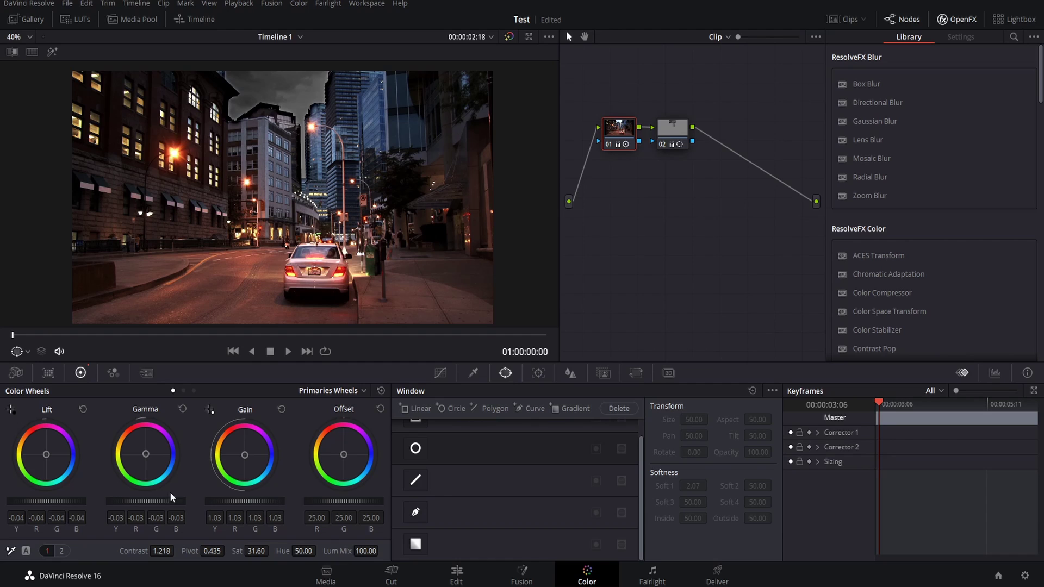
{"action": "left_click_drag", "start_coordinate": [150, 503], "coordinate": [140, 503]}
- Add serial node 03 after node 02 and scroll the OpenFX library to the ResolveFX Light effects
{"action": "left_click", "coordinate": [673, 126]}
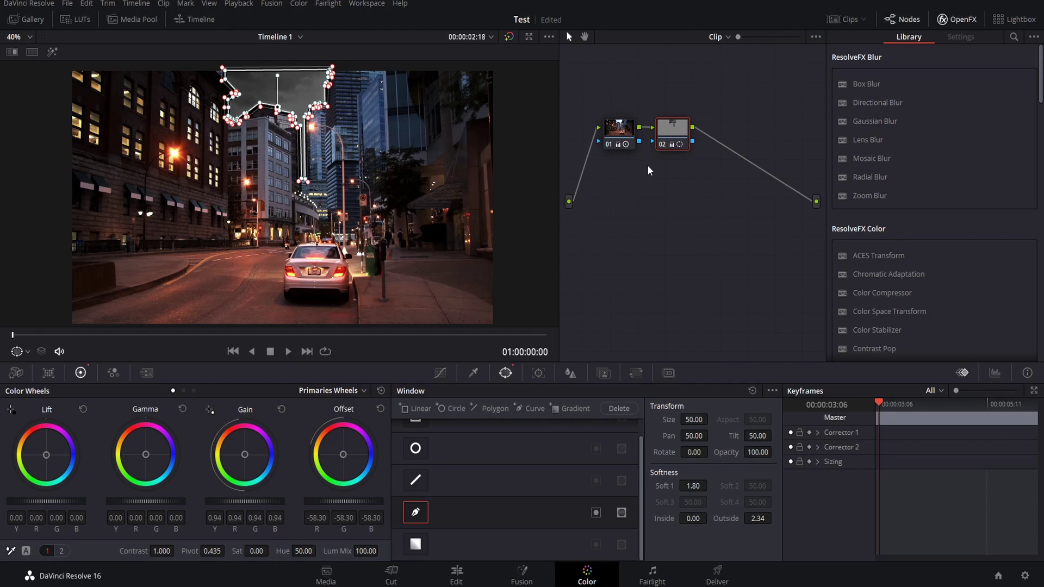
{"action": "key", "text": "alt+s"}
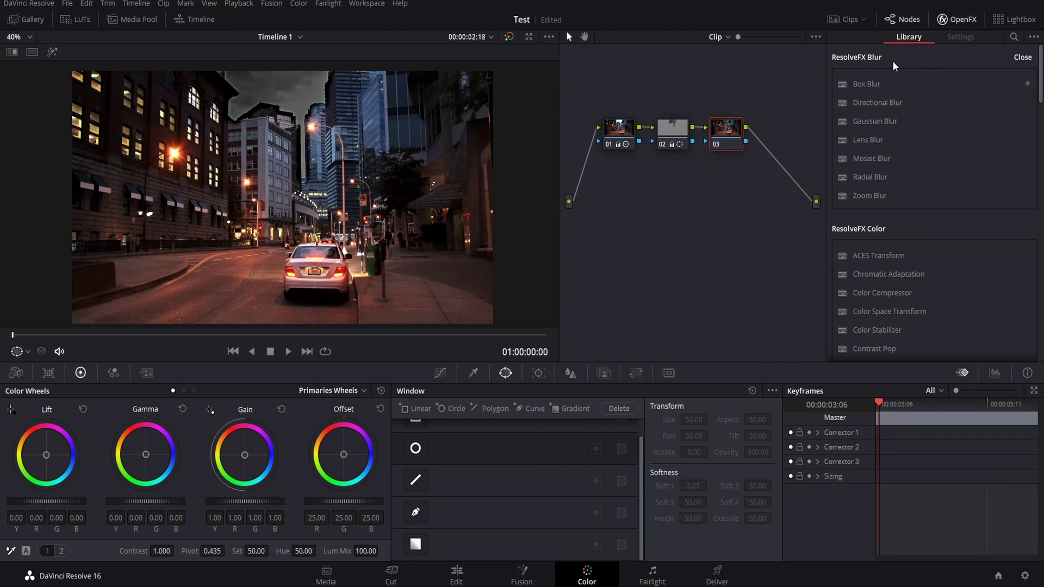
{"action": "left_click", "coordinate": [966, 18]}
{"action": "left_click", "coordinate": [966, 18]}
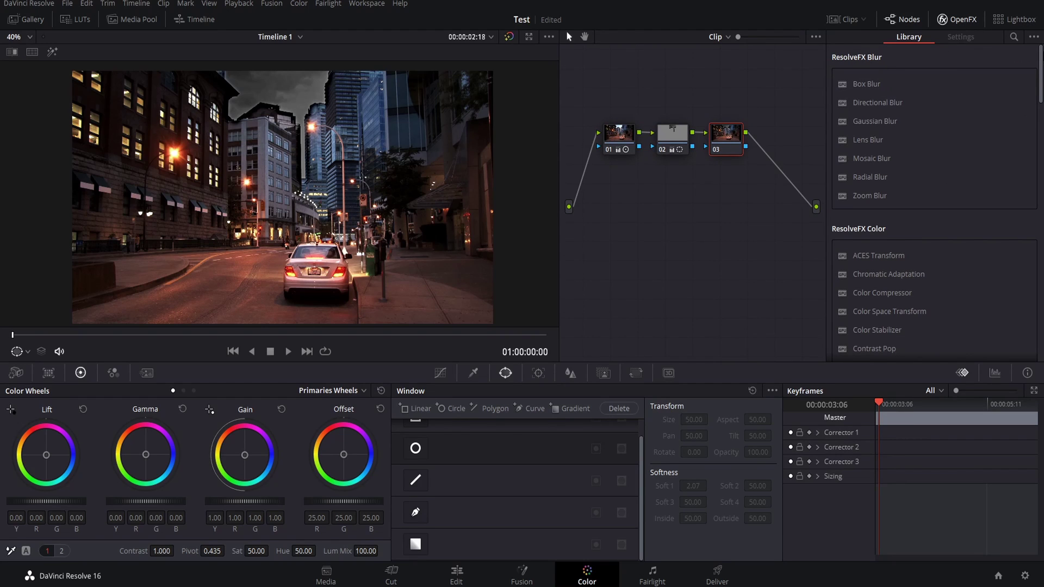
{"action": "left_click_drag", "start_coordinate": [1040, 55], "coordinate": [1022, 27]}
{"action": "scroll", "coordinate": [899, 174], "scroll_direction": "down", "scroll_amount": 6}
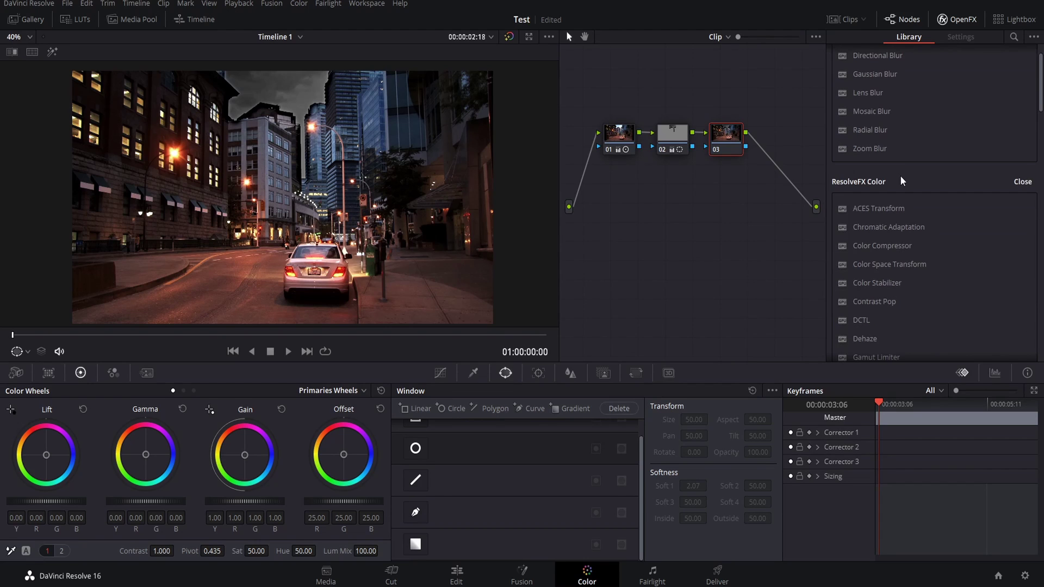
{"action": "scroll", "coordinate": [898, 171], "scroll_direction": "down", "scroll_amount": 1}
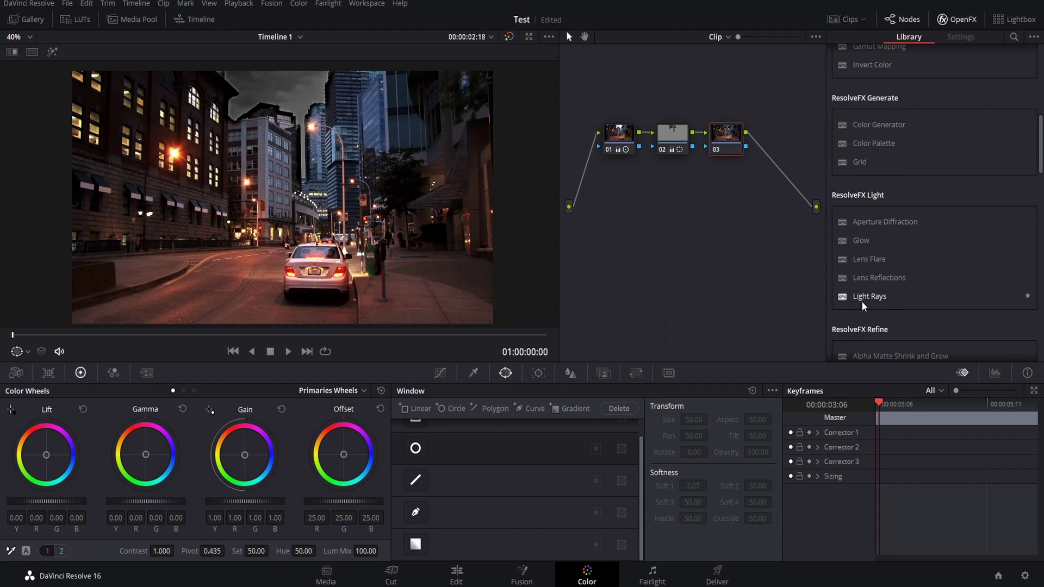
- Drop Light Rays onto node 03 and enable a Curve window on that node
{"action": "left_click_drag", "start_coordinate": [869, 298], "coordinate": [723, 129]}
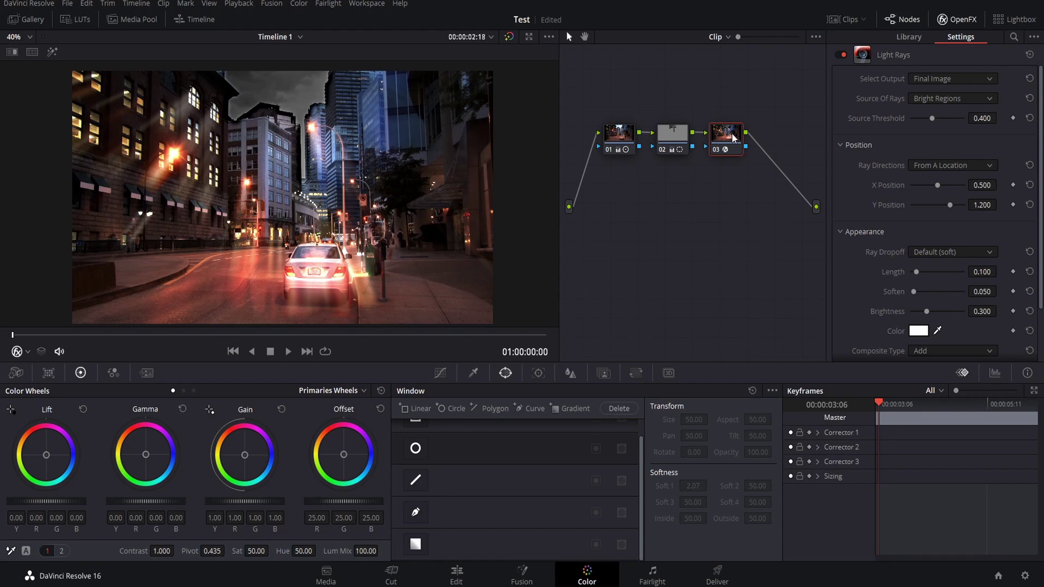
{"action": "left_click", "coordinate": [416, 513]}
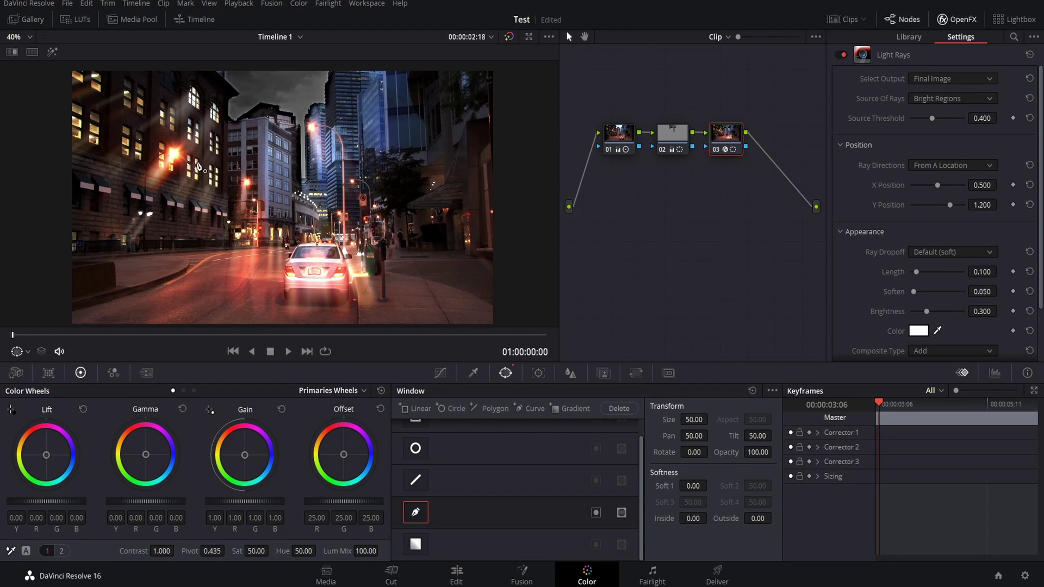
- Trace a closed curve mask around the lit brick building corner on the left
{"action": "left_click", "coordinate": [153, 132]}
{"action": "left_click", "coordinate": [192, 146]}
{"action": "left_click", "coordinate": [227, 159]}
{"action": "left_click", "coordinate": [228, 210]}
{"action": "left_click", "coordinate": [228, 248]}
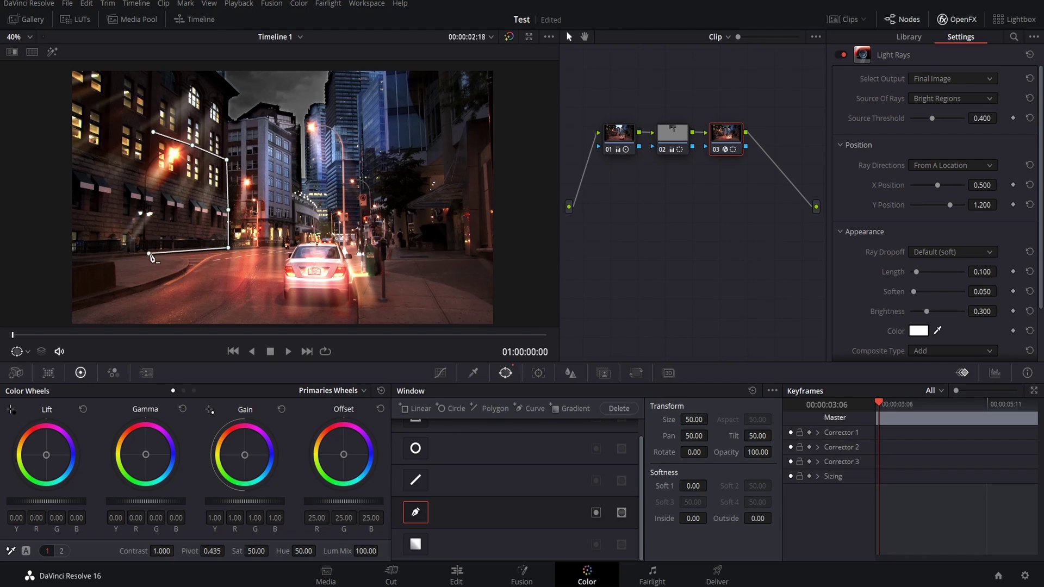
{"action": "left_click", "coordinate": [148, 253]}
{"action": "left_click", "coordinate": [153, 132]}
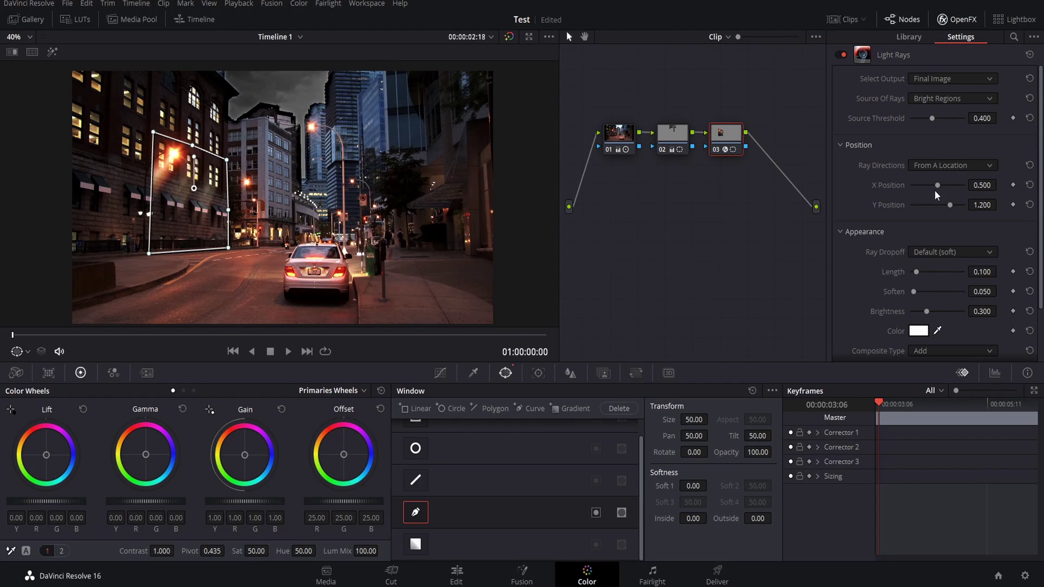
- Set ray origin to X 0.102, Y 1.143 and stretch the mask over the building and street
{"action": "left_click_drag", "start_coordinate": [934, 187], "coordinate": [949, 205]}
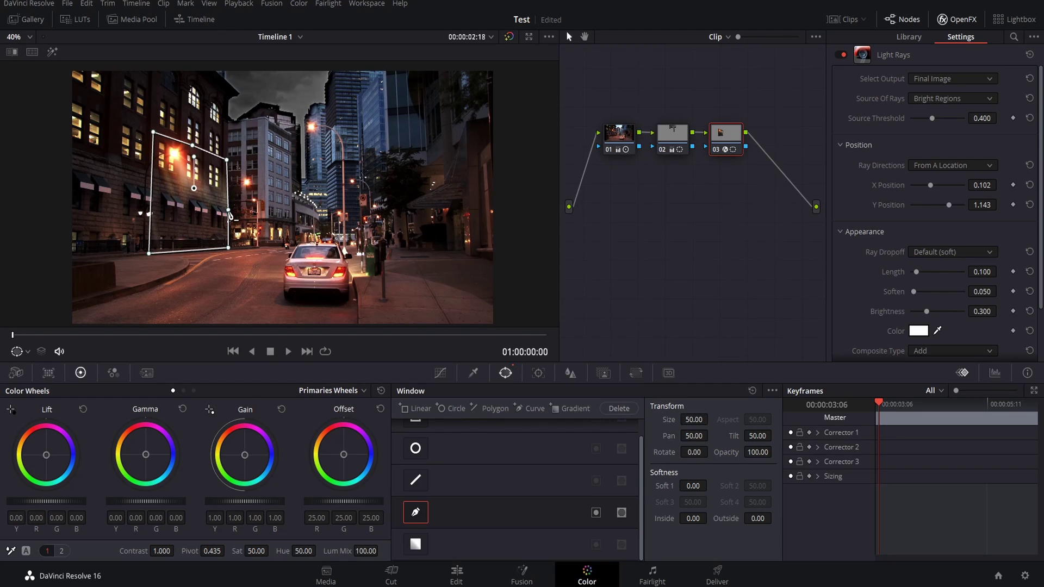
{"action": "left_click_drag", "start_coordinate": [228, 210], "coordinate": [270, 247]}
{"action": "left_click_drag", "start_coordinate": [227, 159], "coordinate": [290, 174]}
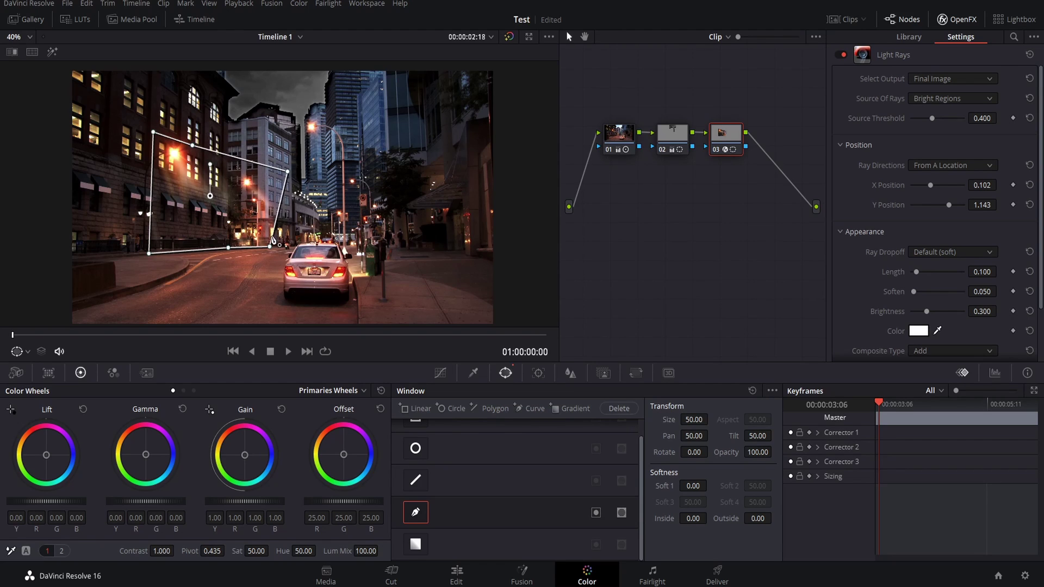
{"action": "left_click_drag", "start_coordinate": [274, 249], "coordinate": [298, 241]}
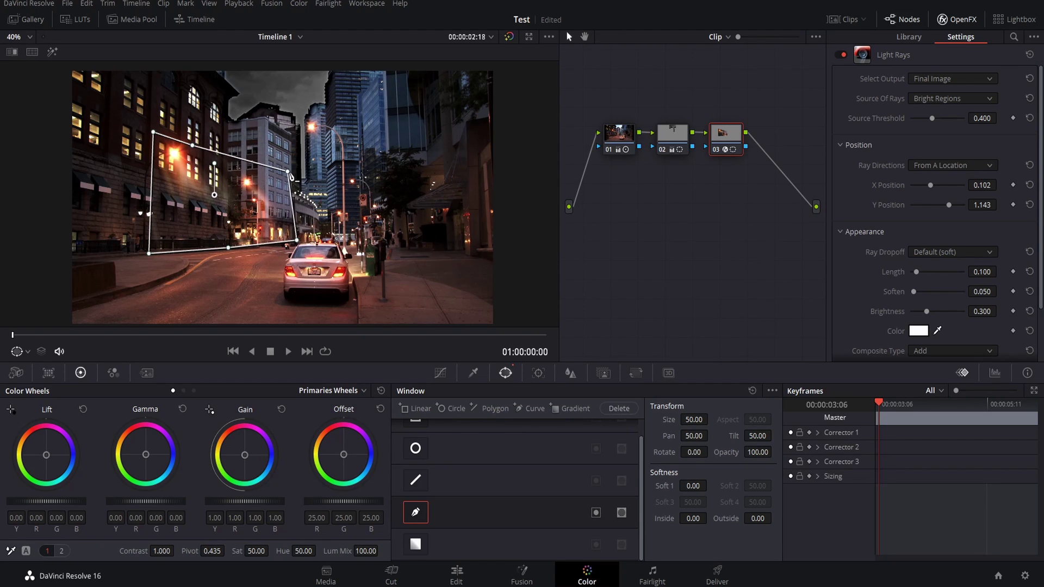
{"action": "left_click_drag", "start_coordinate": [289, 175], "coordinate": [302, 172]}
{"action": "left_click_drag", "start_coordinate": [228, 247], "coordinate": [278, 298]}
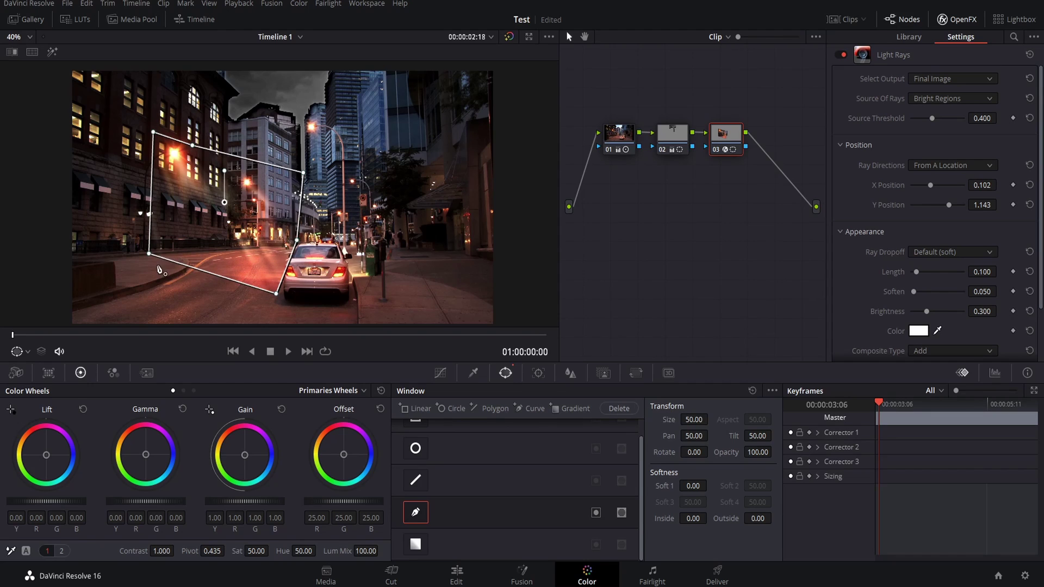
{"action": "left_click_drag", "start_coordinate": [150, 255], "coordinate": [71, 307]}
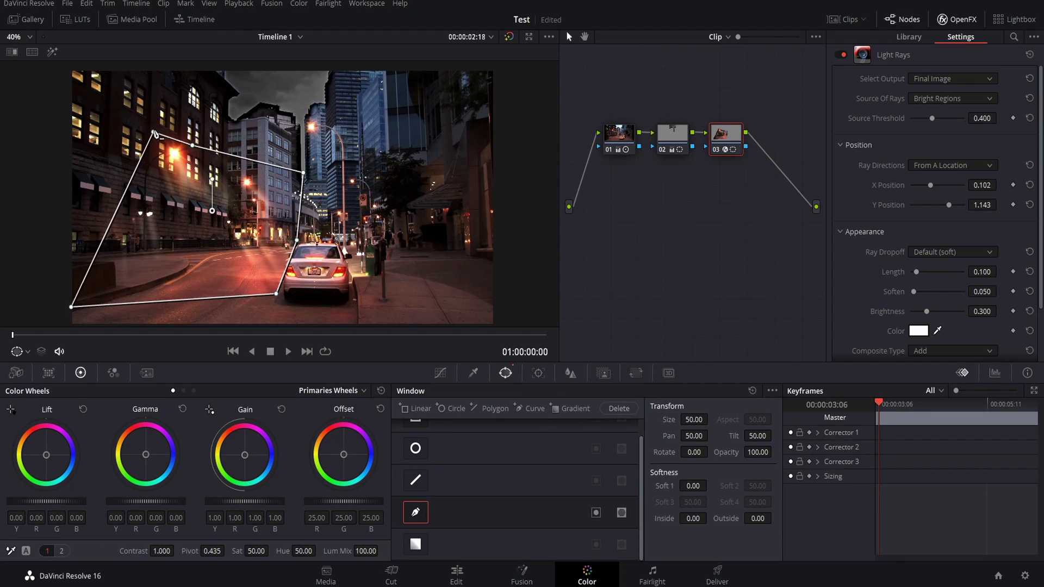
{"action": "left_click_drag", "start_coordinate": [155, 133], "coordinate": [117, 118]}
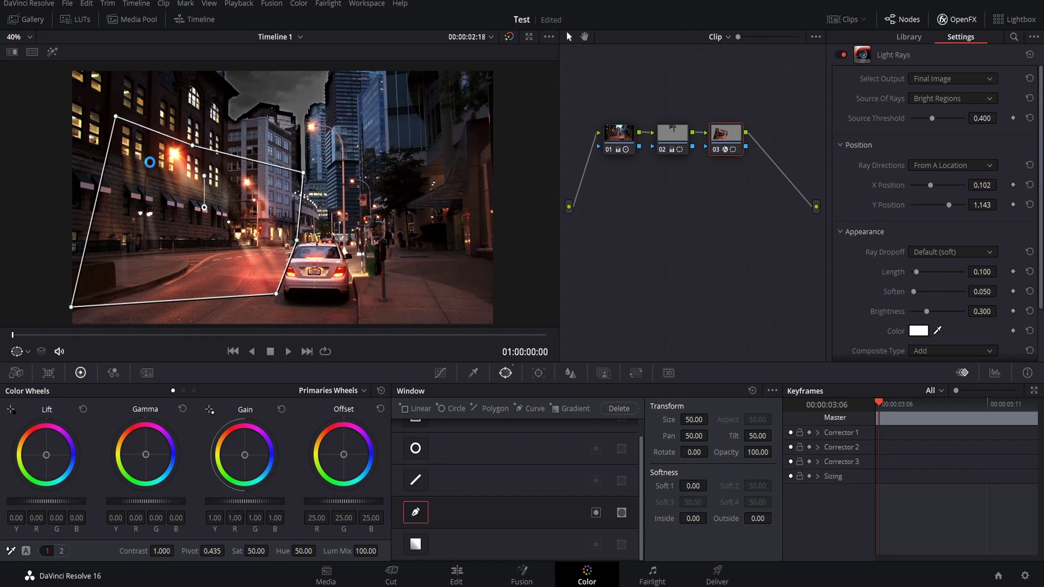
- Save the project, raise ray Length to 0.245 and Brightness to 0.470, and add serial node 04
{"action": "key", "text": "ctrl+s"}
{"action": "left_click_drag", "start_coordinate": [918, 269], "coordinate": [934, 312]}
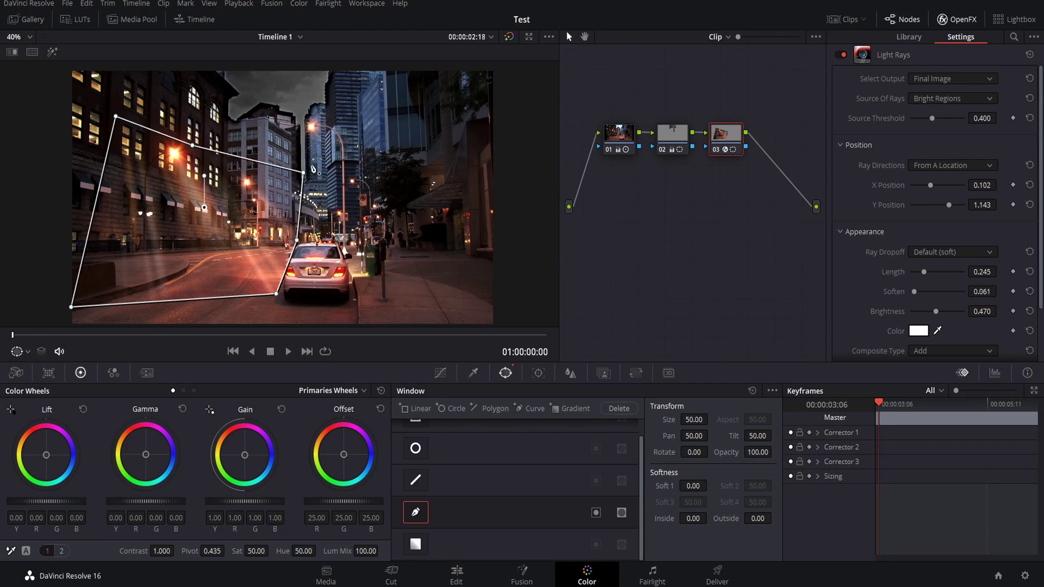
{"action": "left_click_drag", "start_coordinate": [303, 173], "coordinate": [300, 171]}
{"action": "key", "text": "alt+s"}
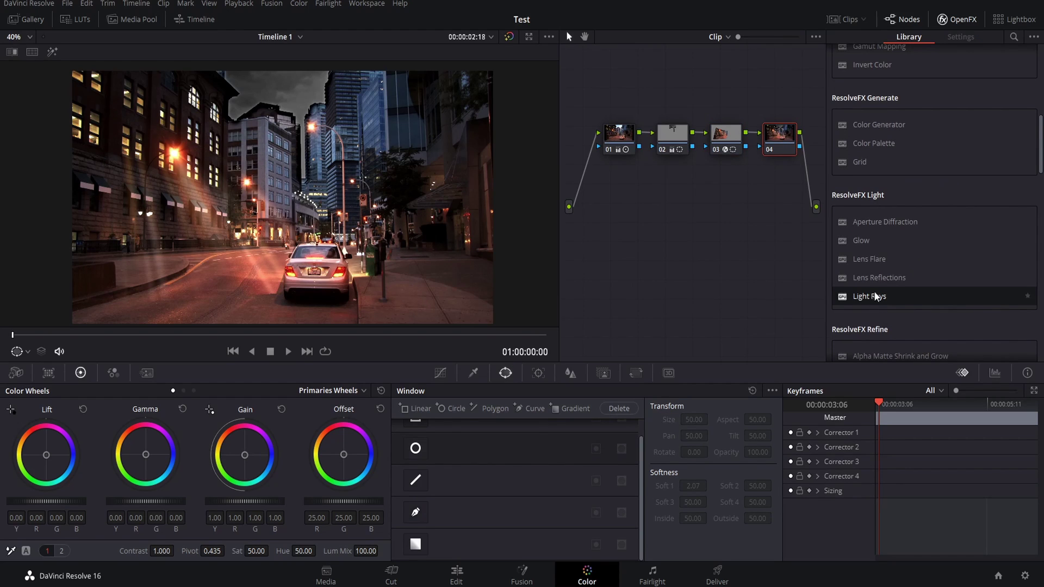
- Apply Light Rays to node 04 and start a narrow curve mask around the central street lamp
{"action": "left_click_drag", "start_coordinate": [868, 293], "coordinate": [772, 134]}
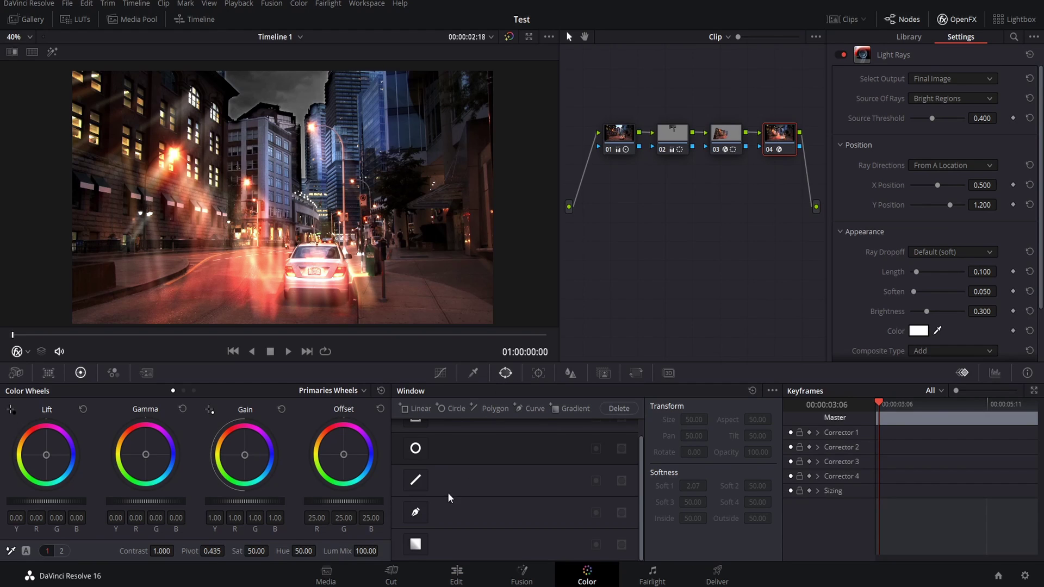
{"action": "left_click", "coordinate": [415, 512]}
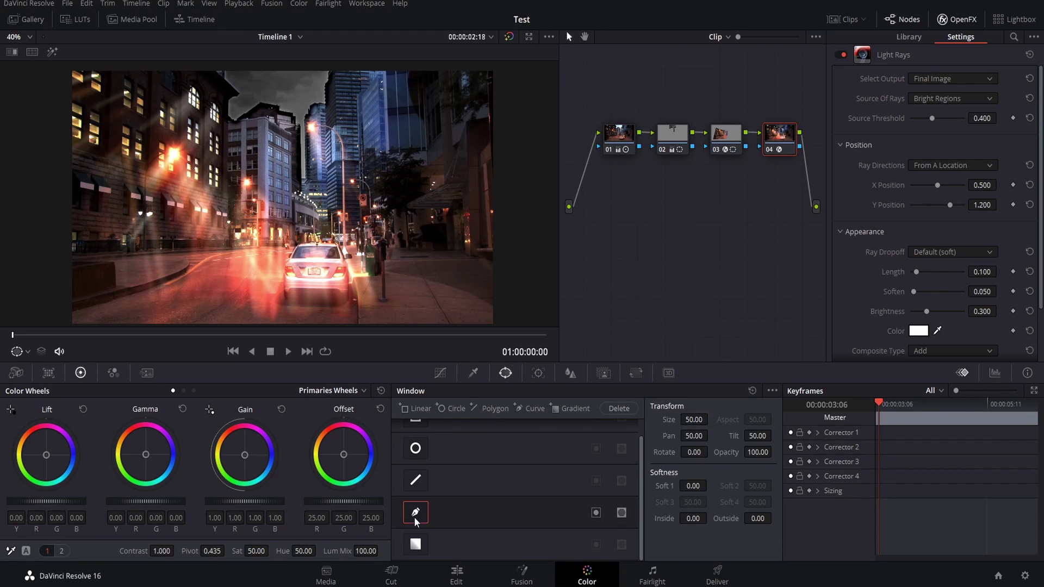
{"action": "left_click", "coordinate": [303, 116]}
{"action": "left_click", "coordinate": [307, 242]}
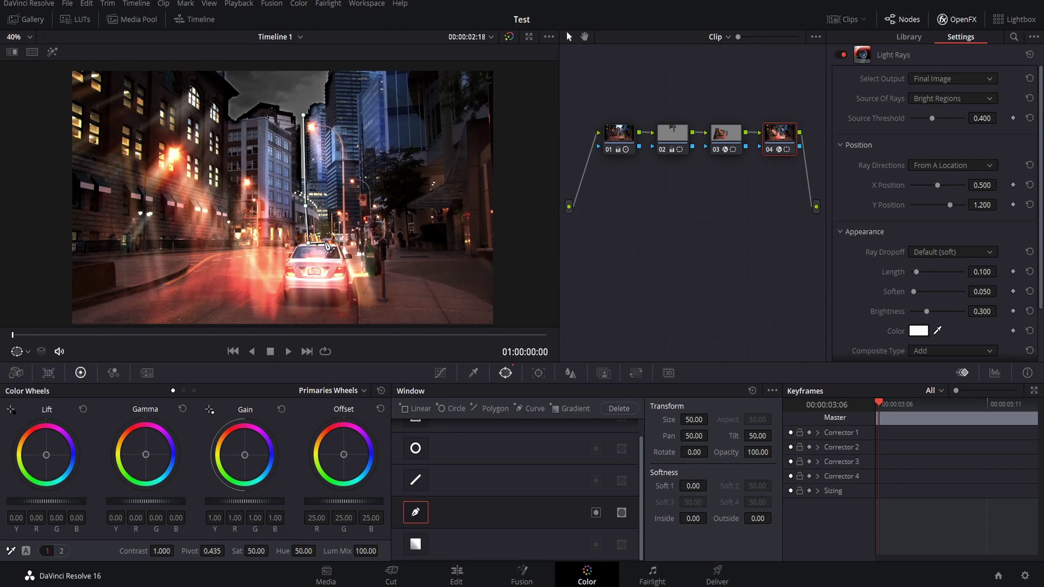
{"action": "left_click", "coordinate": [328, 244]}
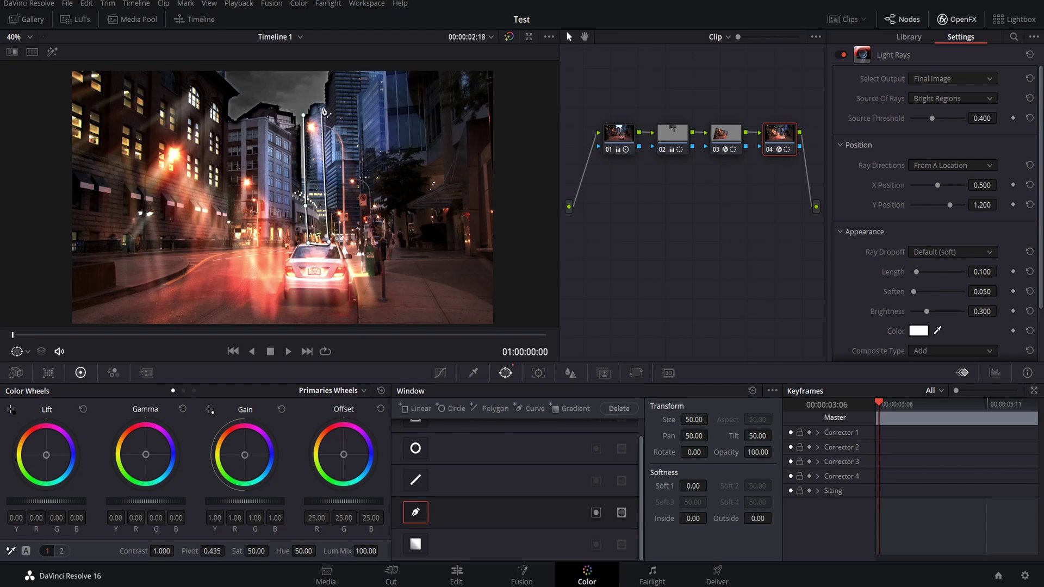
- Close the street-lamp mask and move the rays' origin to X 0.571, Y 1.051
{"action": "left_click", "coordinate": [304, 118]}
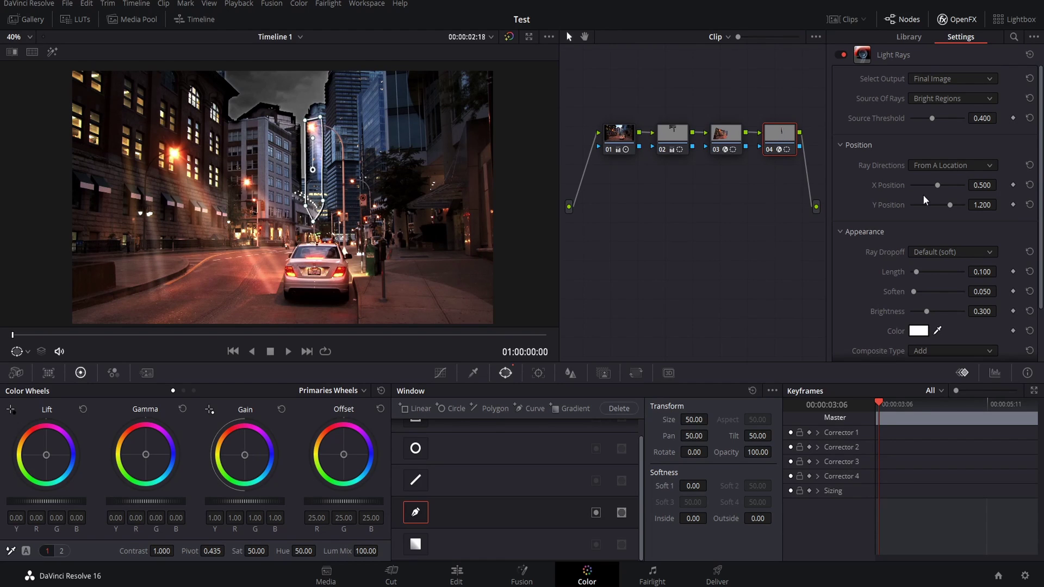
{"action": "left_click_drag", "start_coordinate": [934, 185], "coordinate": [937, 187]}
{"action": "left_click_drag", "start_coordinate": [982, 185], "coordinate": [941, 201]}
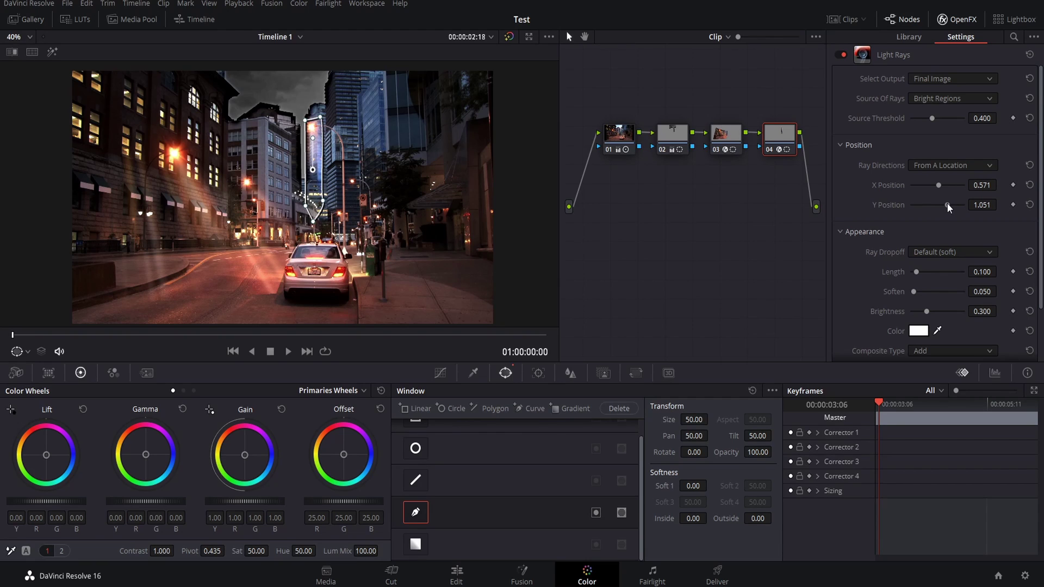
- Set ray Length 0.128 and Brightness 0.449, and extend the mask's bottom point downward
{"action": "left_click_drag", "start_coordinate": [976, 276], "coordinate": [983, 276]}
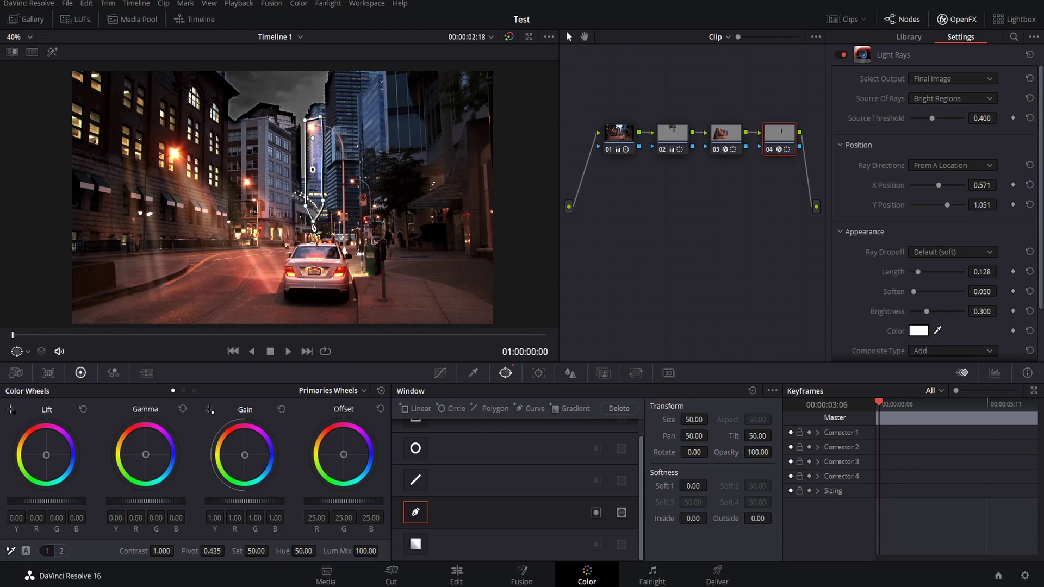
{"action": "left_click_drag", "start_coordinate": [313, 220], "coordinate": [314, 247]}
{"action": "left_click_drag", "start_coordinate": [926, 312], "coordinate": [935, 312]}
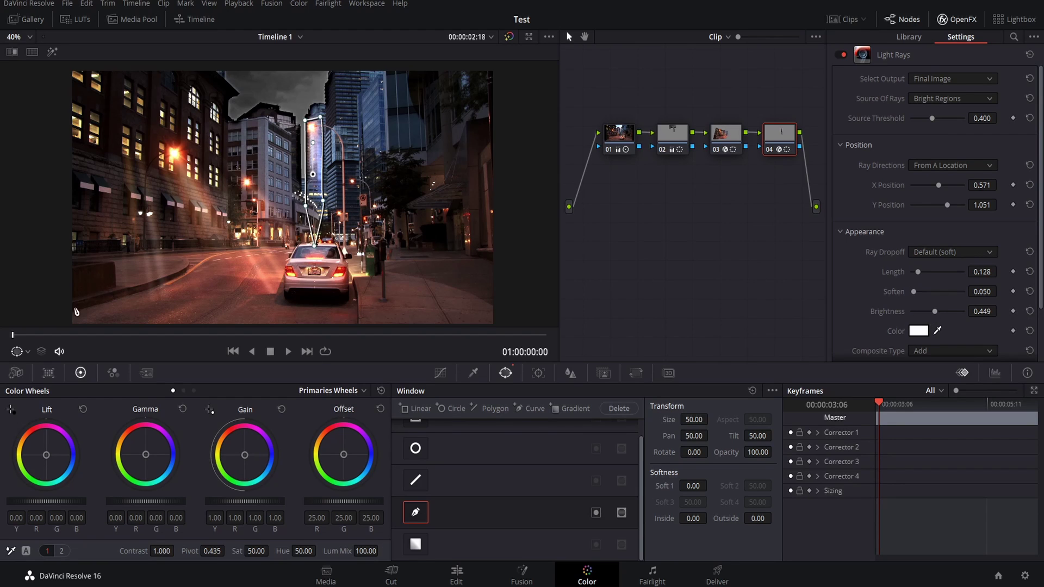
- Raise Soft 1 to feather node 03's mask, then select node 04 and return to node 01
{"action": "left_click", "coordinate": [731, 135]}
{"action": "mouse_move", "coordinate": [692, 485]}
{"action": "left_mouse_down"}
{"action": "mouse_move", "coordinate": [710, 485]}
{"action": "mouse_move", "coordinate": [678, 480]}
{"action": "mouse_move", "coordinate": [710, 484]}
{"action": "left_mouse_up"}
{"action": "left_click", "coordinate": [777, 145]}
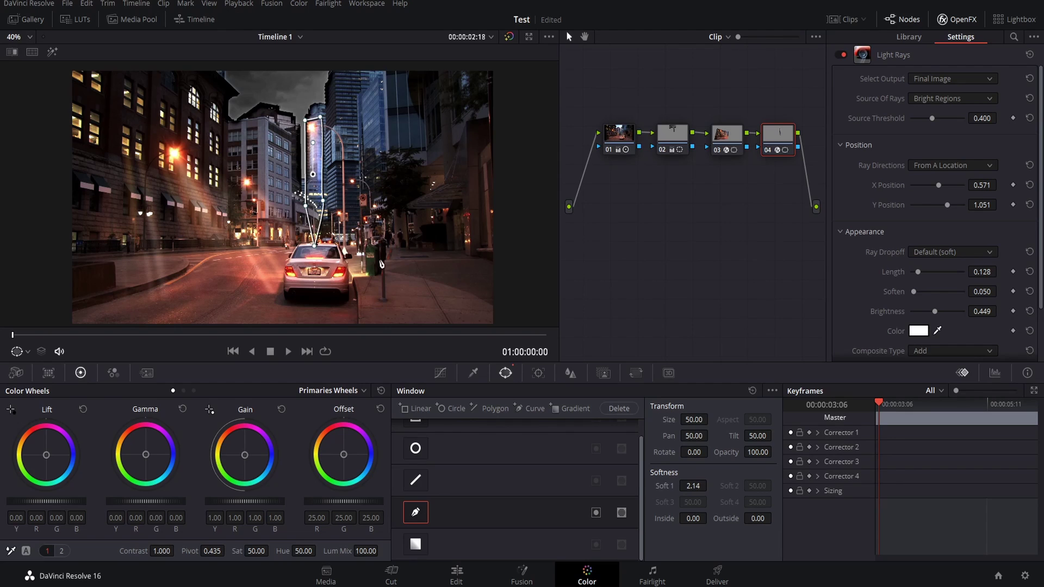
{"action": "left_click", "coordinate": [619, 136]}
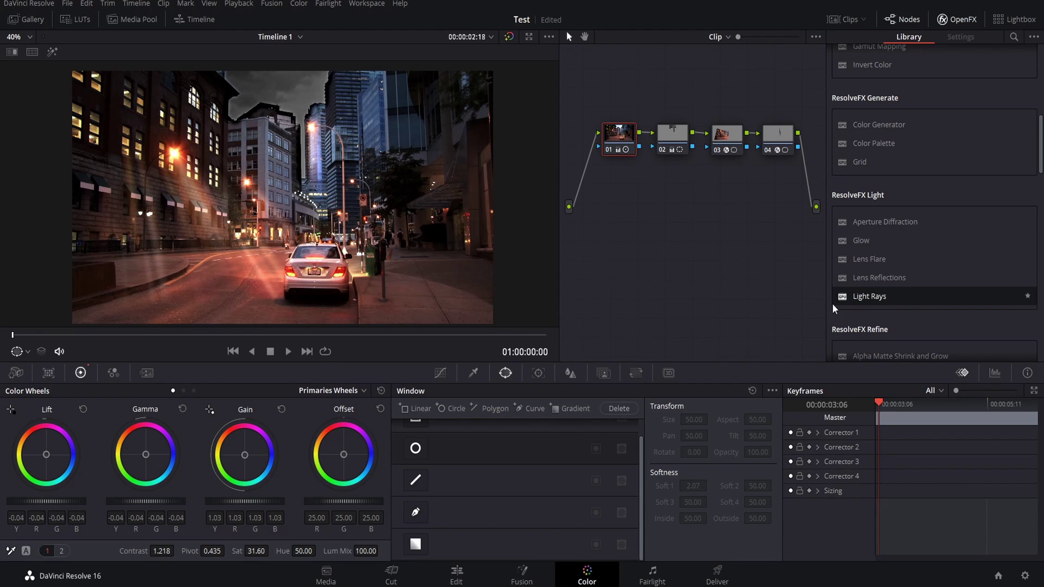
{"action": "scroll", "coordinate": [837, 296], "scroll_direction": "down", "scroll_amount": 2}
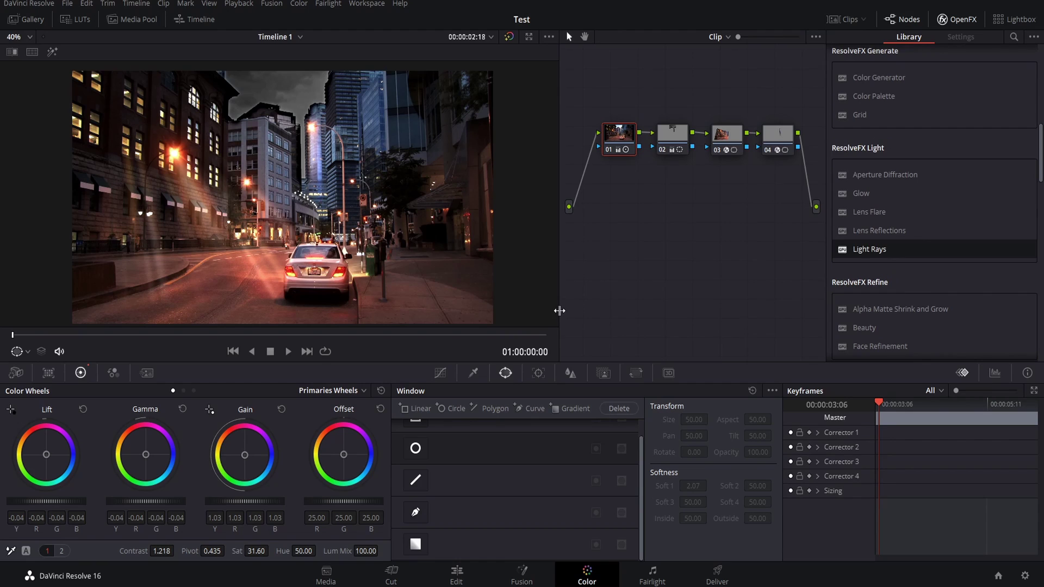